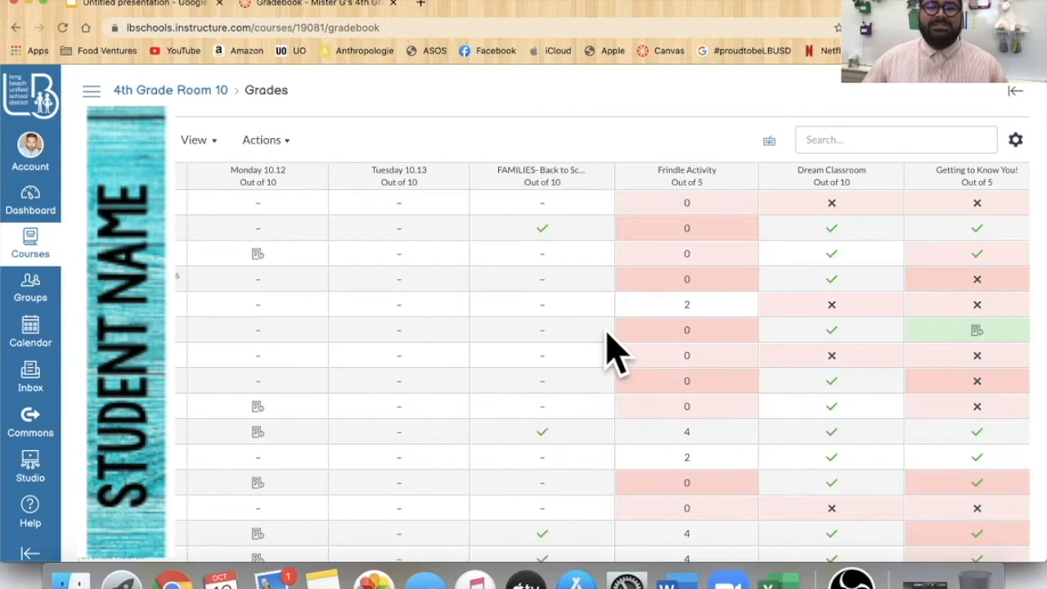
Look through the gradebook's assignment columns from Monday 10.12 to Monday 9.21 and return to the first assignments
scroll(608, 348, "down", 4)
scroll(573, 344, "up", 4)
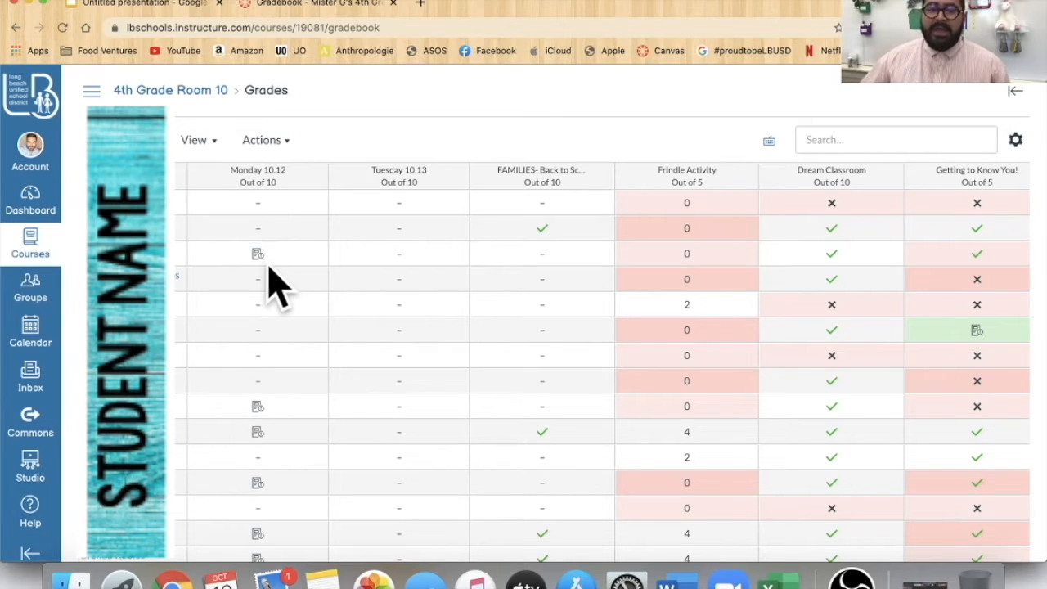
scroll(667, 364, "right", 5)
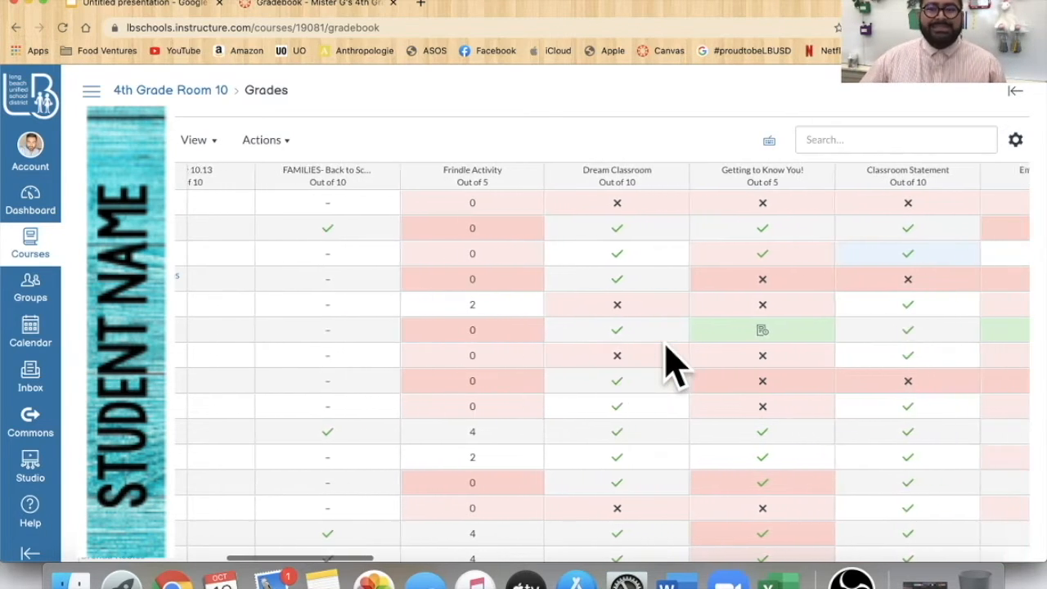
scroll(667, 364, "right", 15)
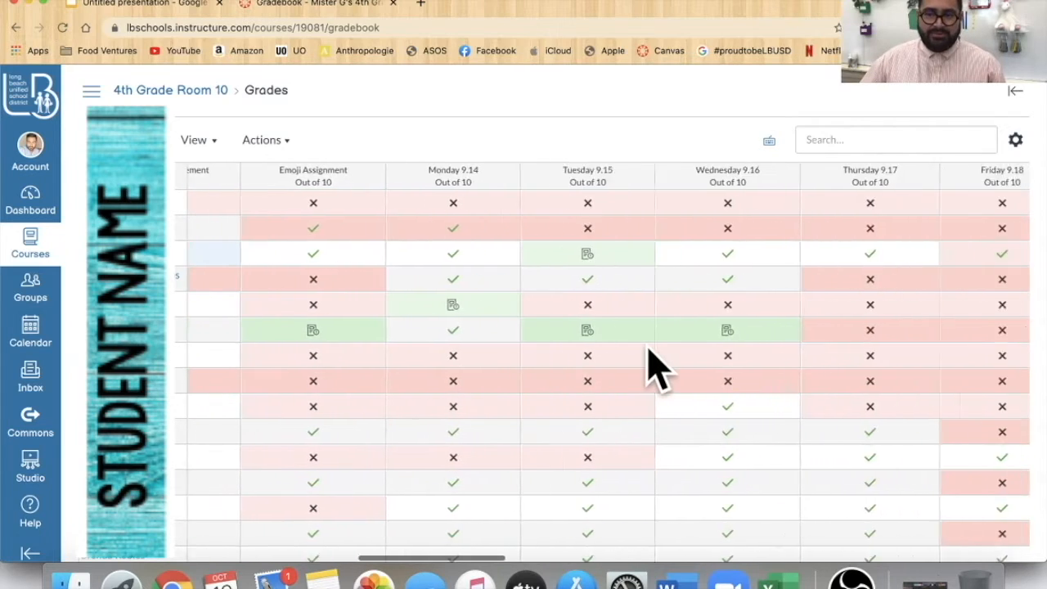
scroll(654, 368, "right", 7)
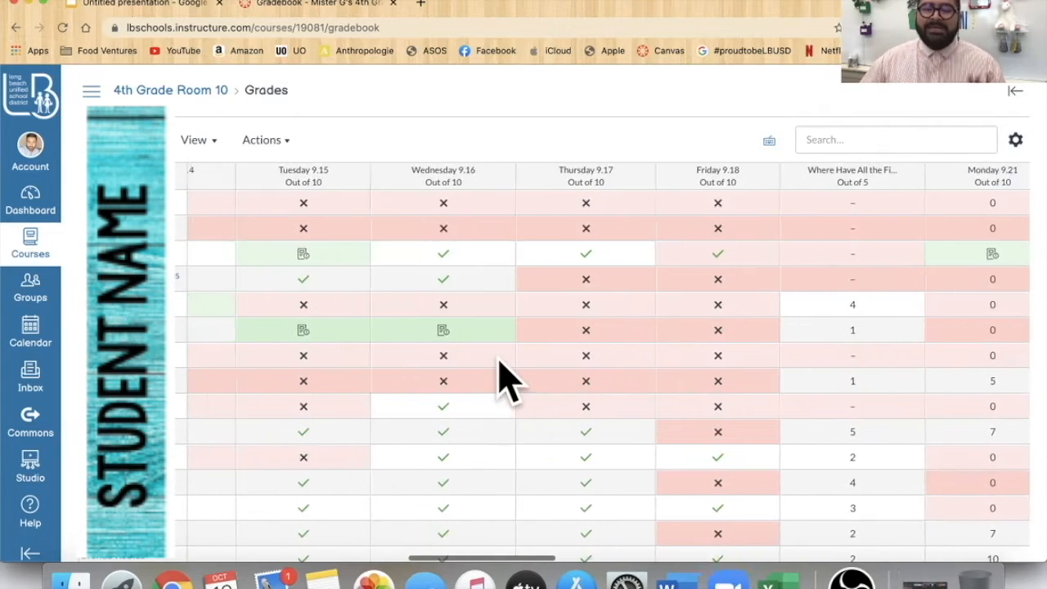
scroll(503, 378, "left", 15)
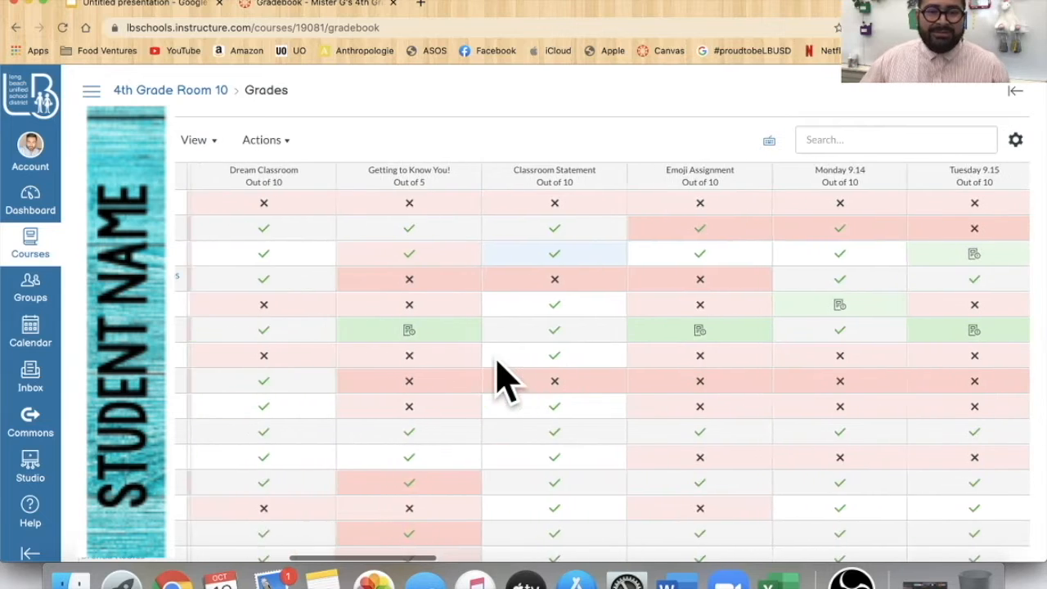
scroll(501, 378, "left", 12)
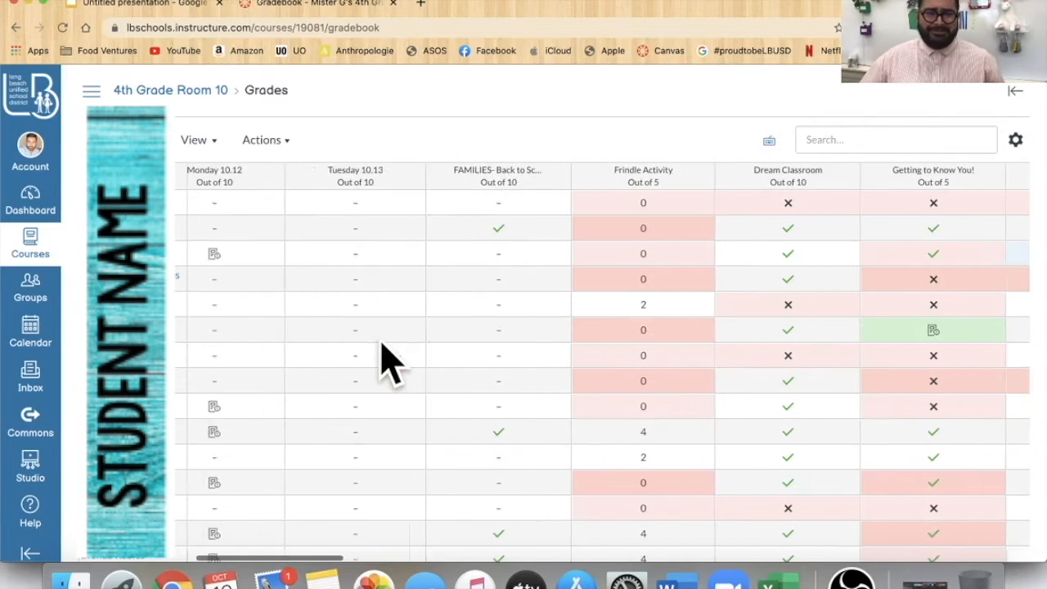
scroll(381, 342, "left", 1)
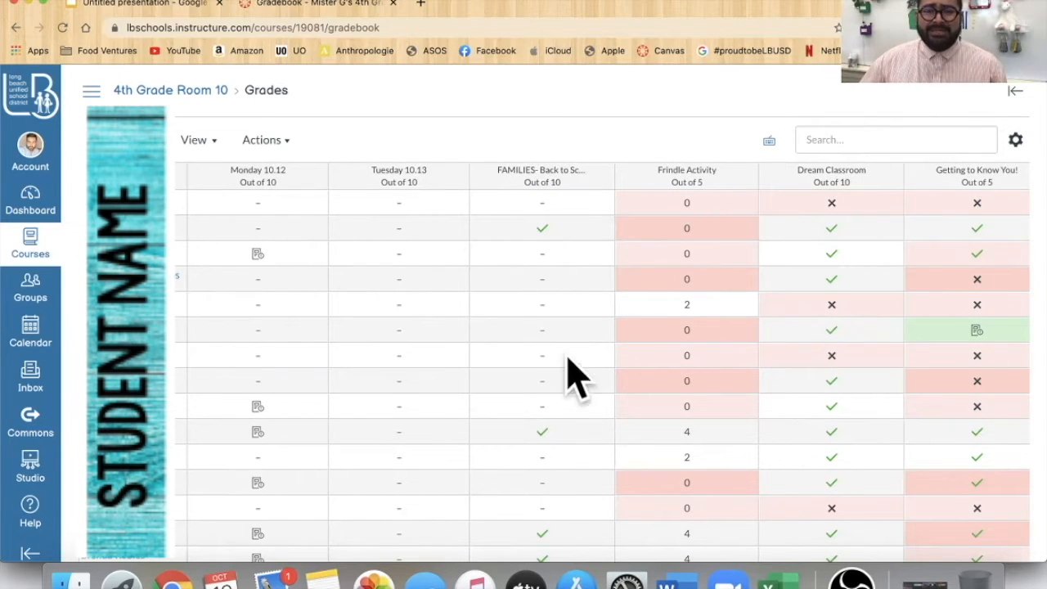
Open the grade details for the first student's Frindle Activity and view the status options
left_click(736, 205)
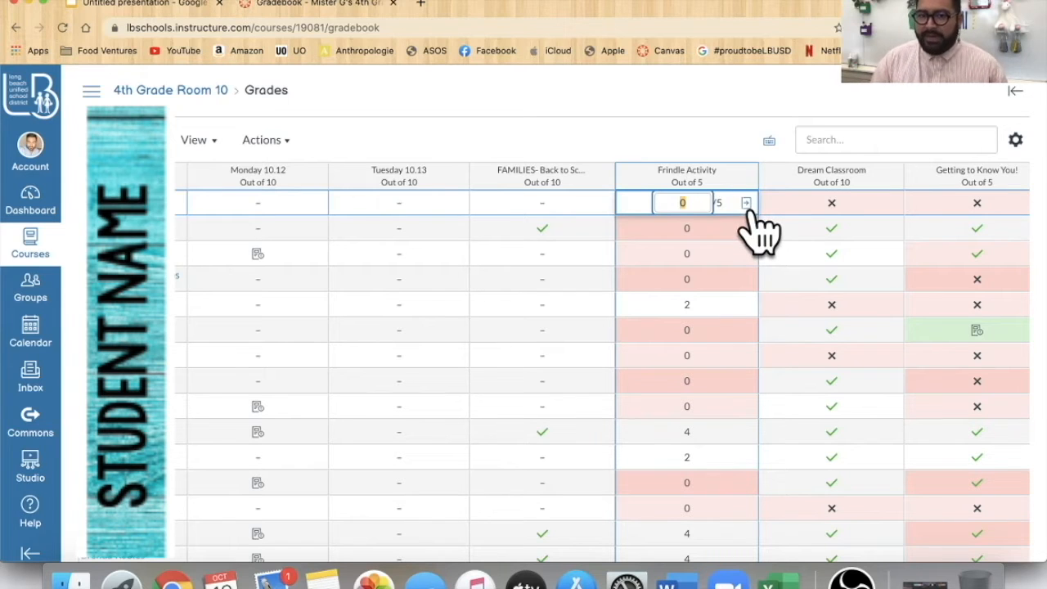
left_click(750, 210)
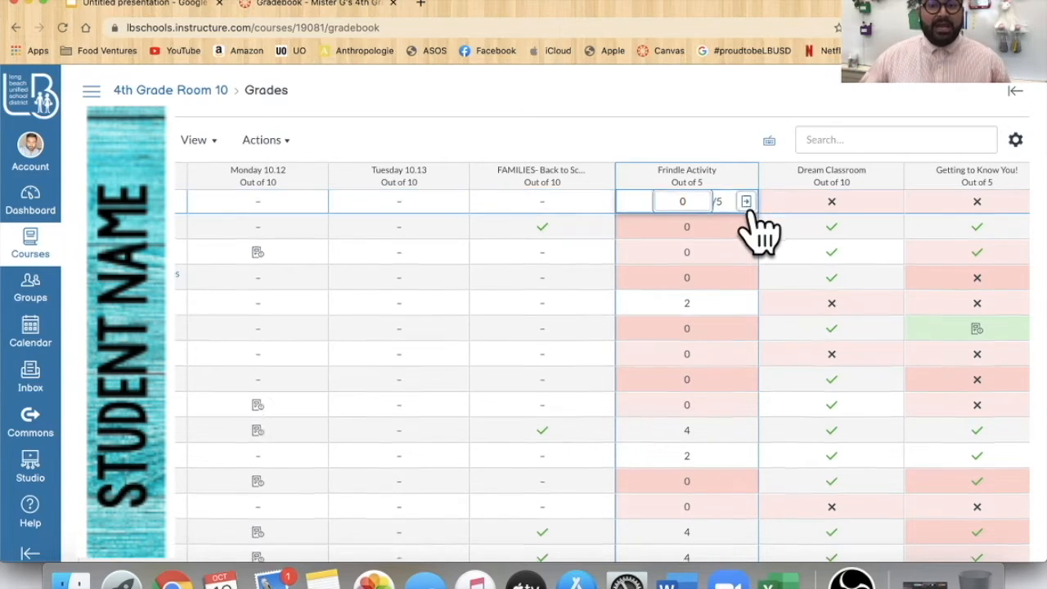
left_click(746, 205)
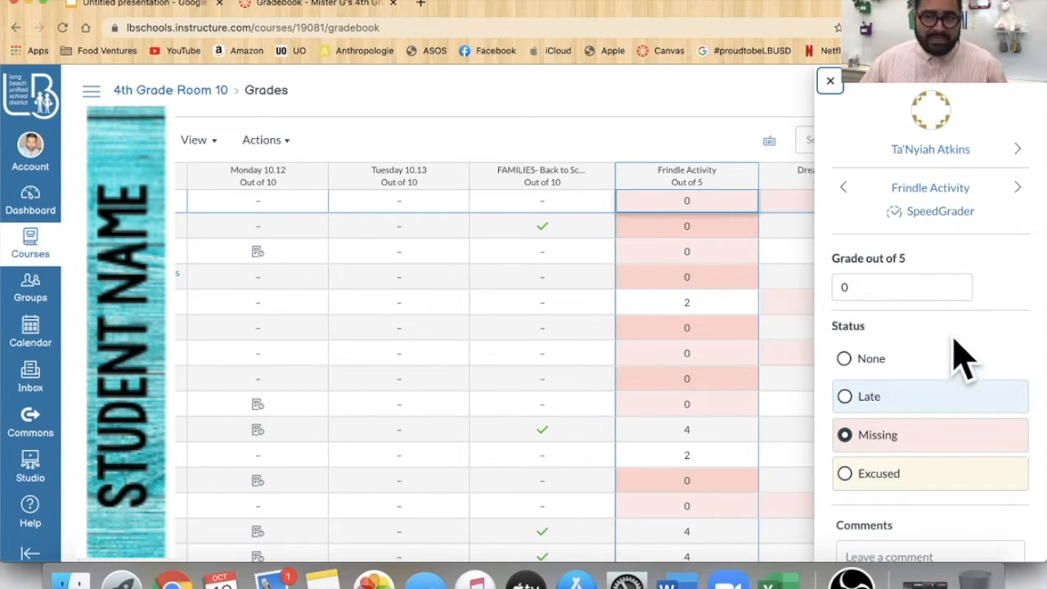
scroll(914, 286, "down", 2)
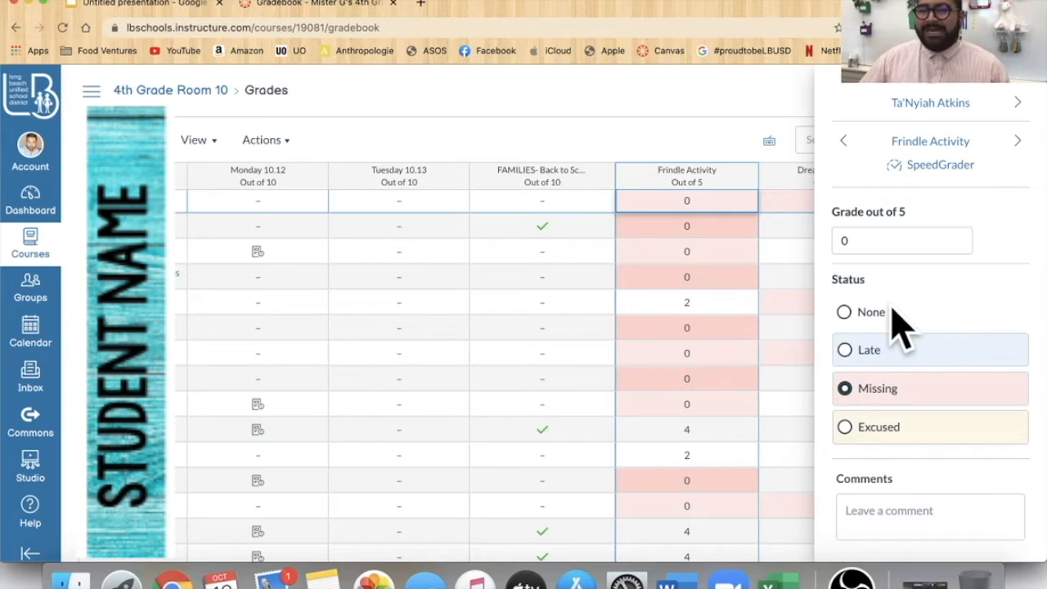
Switch the Frindle Activity status through None, Late, Missing and Excused, set it back to Missing, and close the grade details
left_click(844, 312)
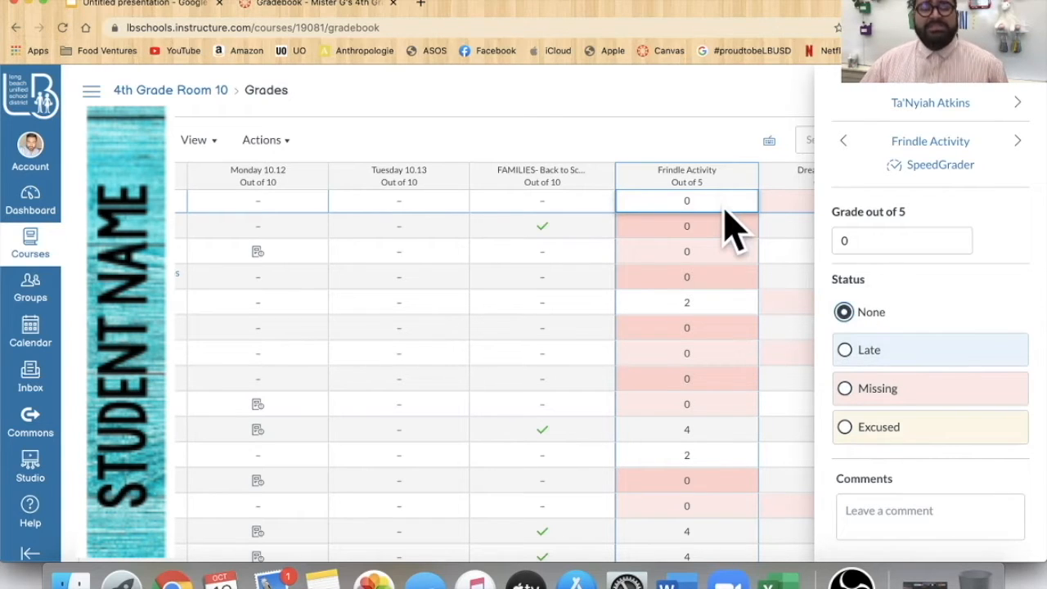
left_click(850, 352)
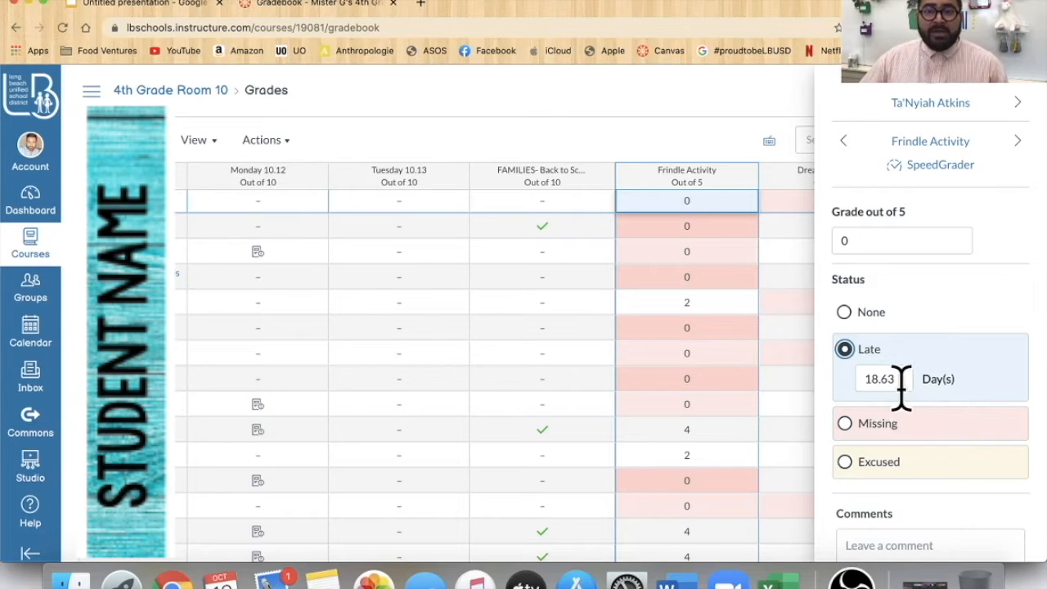
left_click(846, 426)
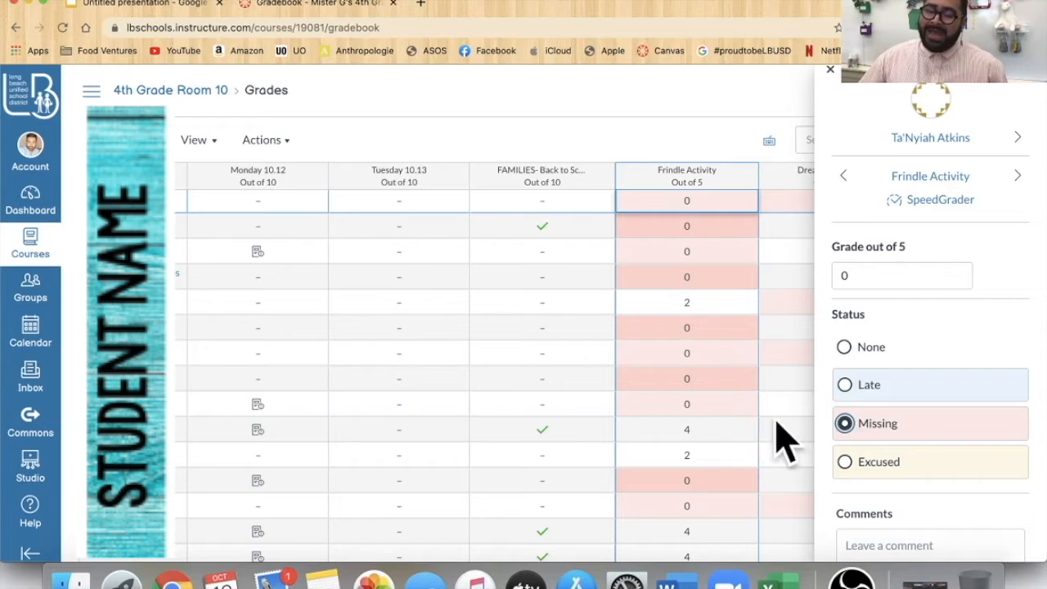
left_click(846, 462)
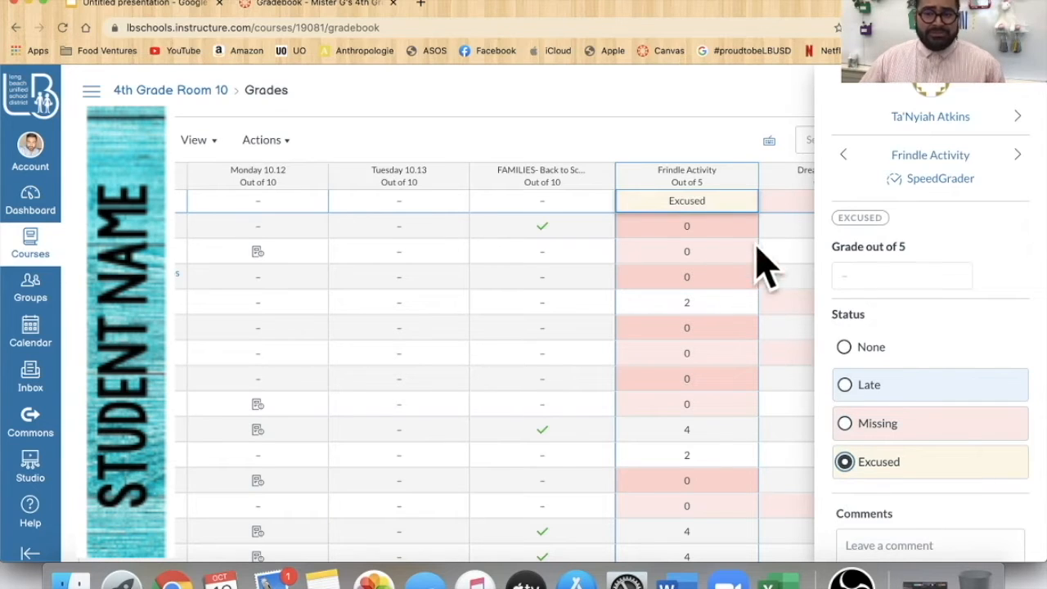
left_click(848, 425)
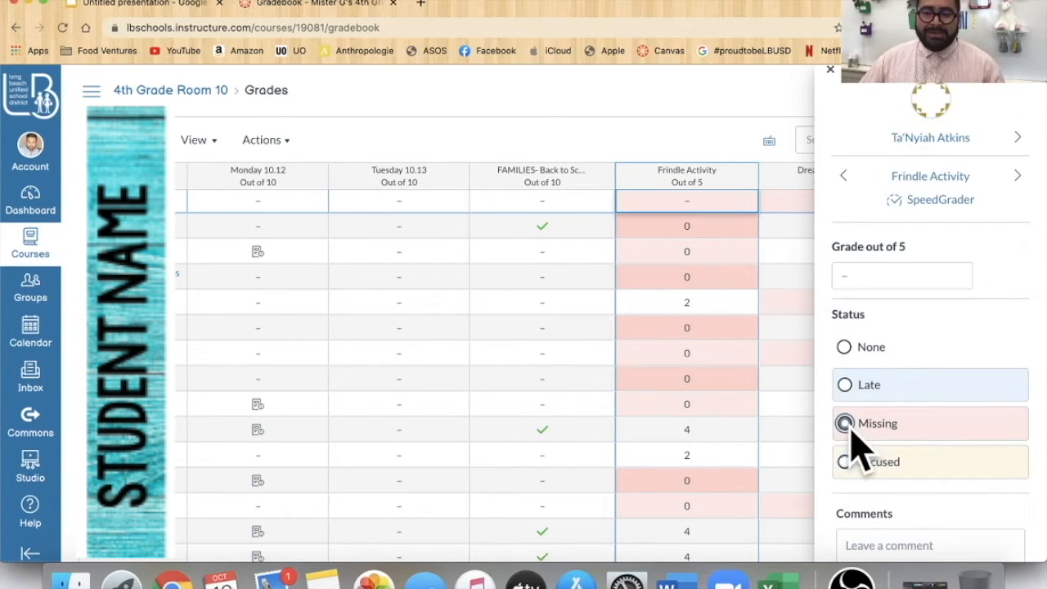
left_click(832, 87)
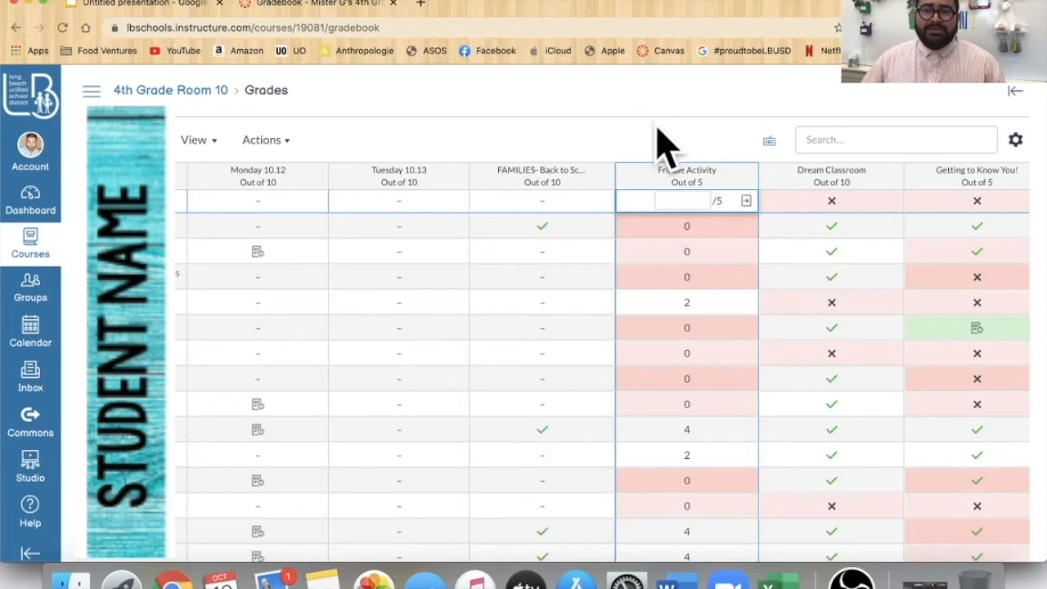
Open the Classroom Statement discussion from the gradebook and look over its prompt and student replies
scroll(842, 266, "right", 3)
scroll(818, 270, "right", 5)
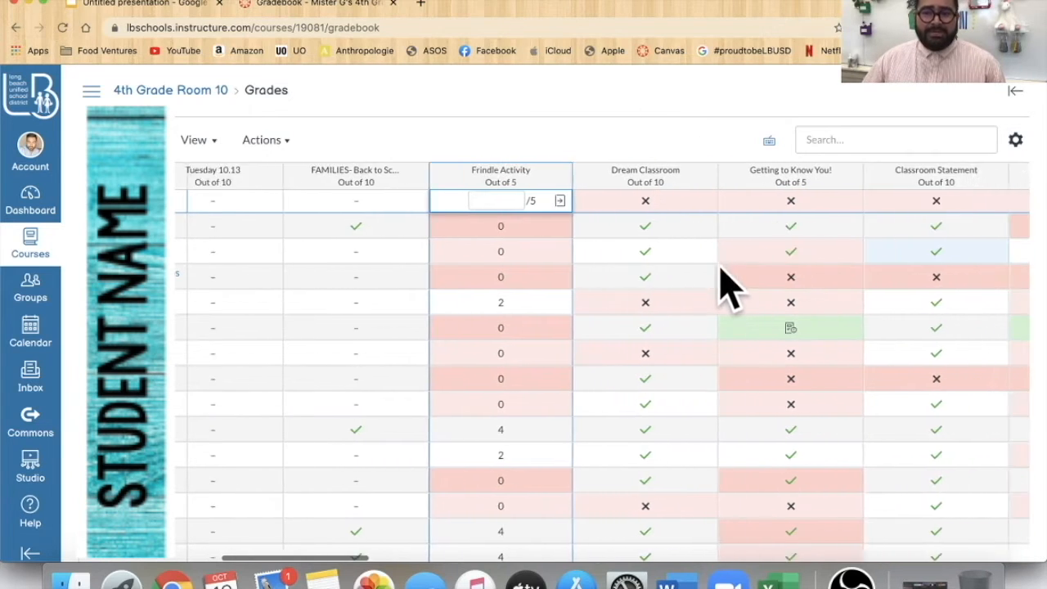
scroll(719, 287, "right", 3)
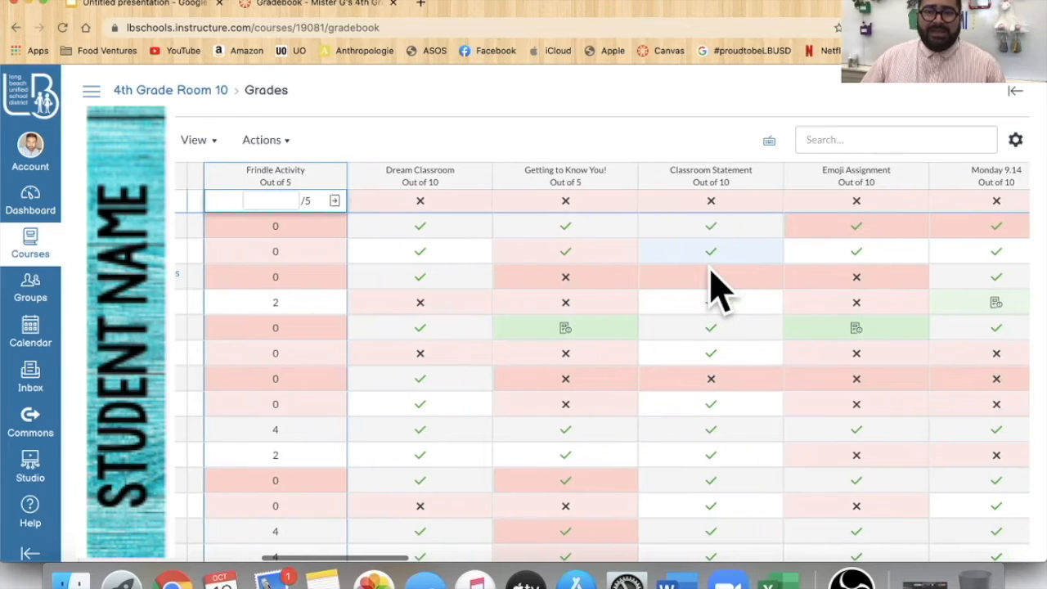
left_click(713, 175)
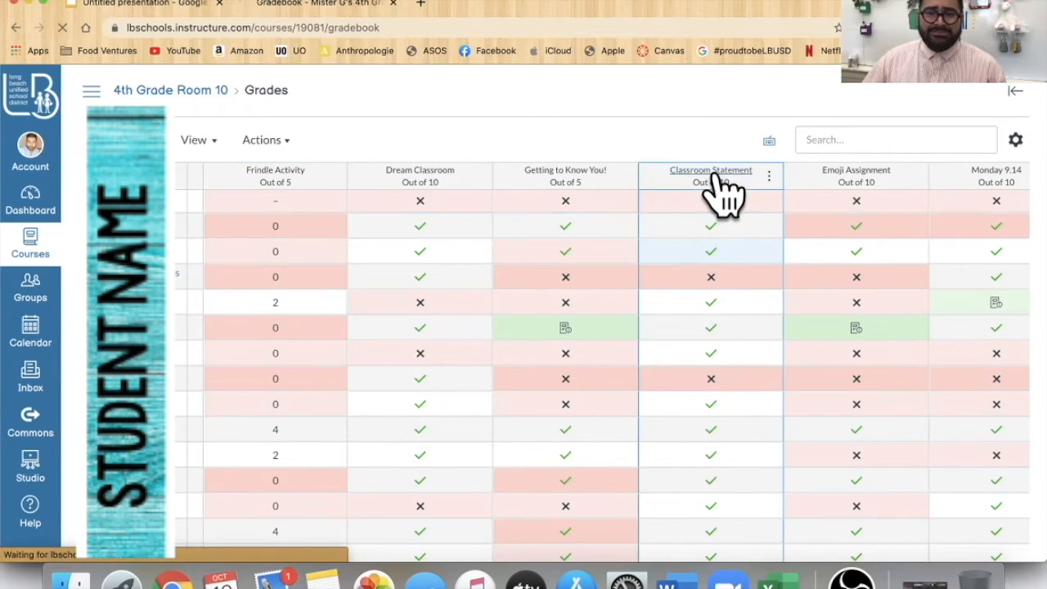
scroll(675, 356, "down", 3)
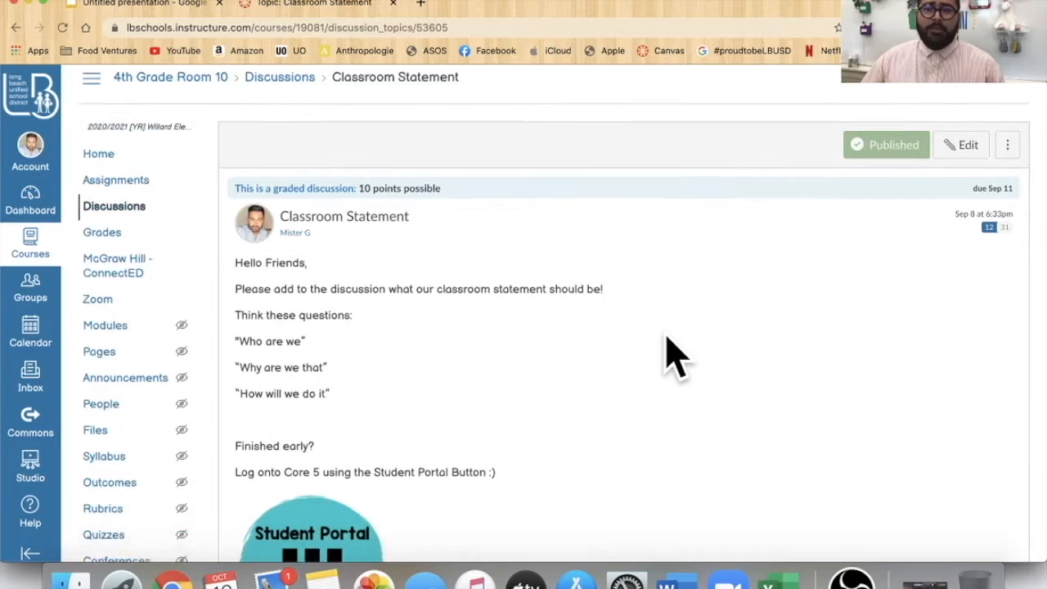
scroll(603, 344, "down", 10)
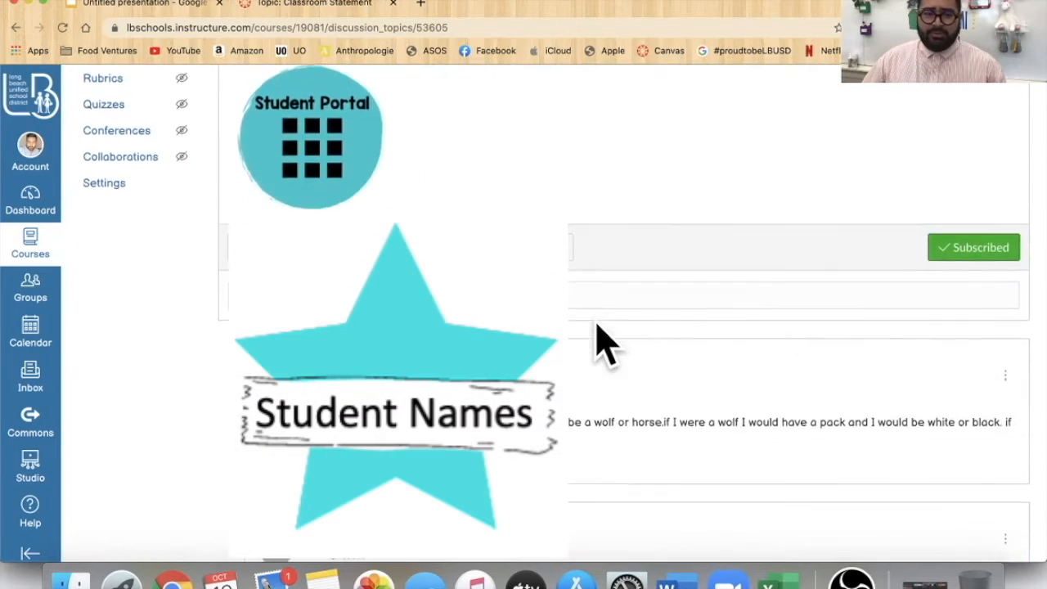
scroll(601, 344, "up", 15)
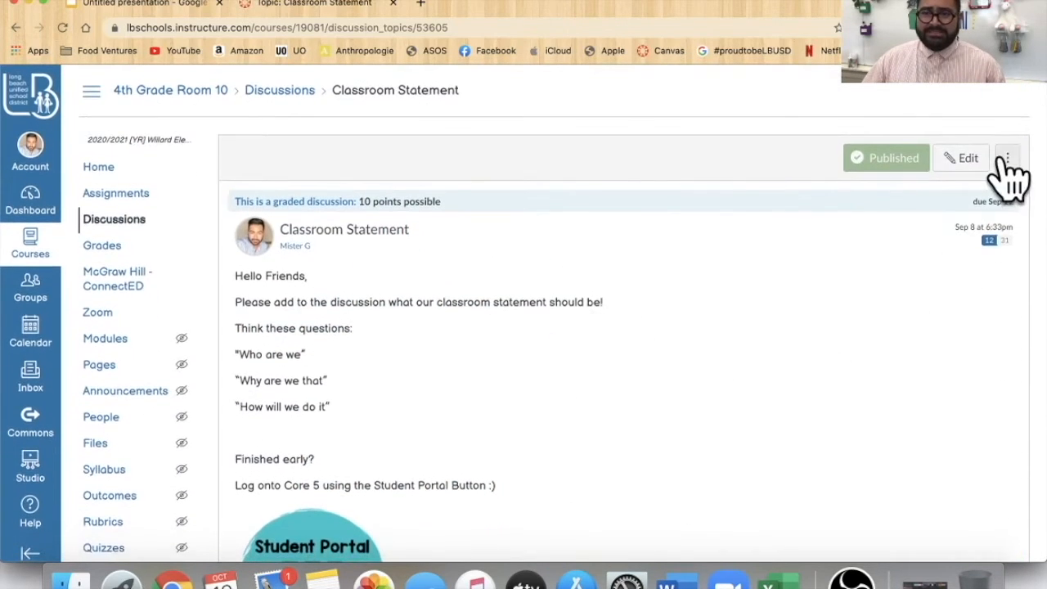
Open the Classroom Statement discussion in SpeedGrader and view the grade options for the first student without changing the grade
left_click(1007, 160)
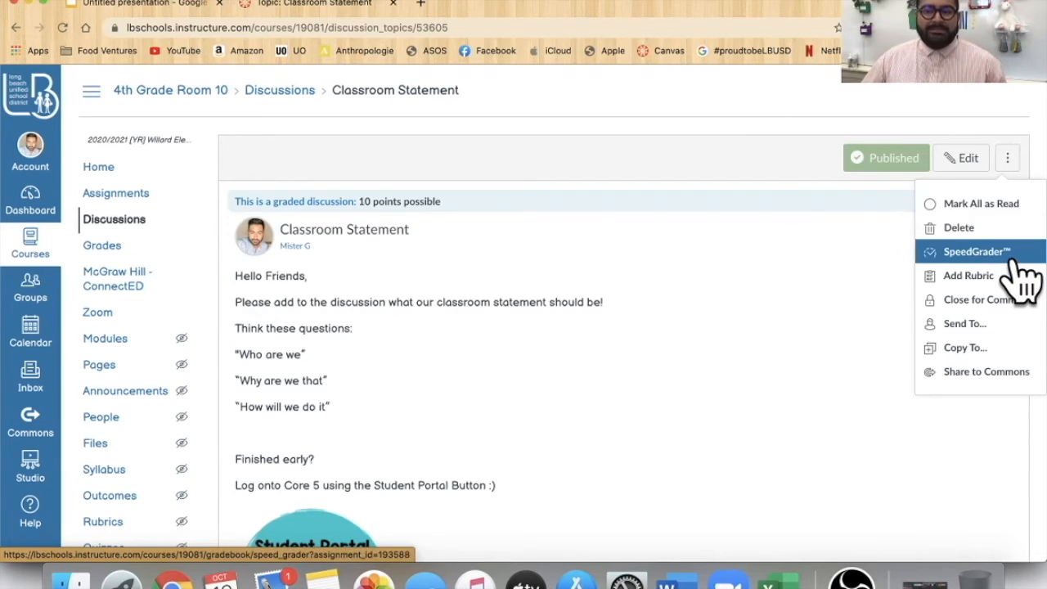
left_click(978, 252)
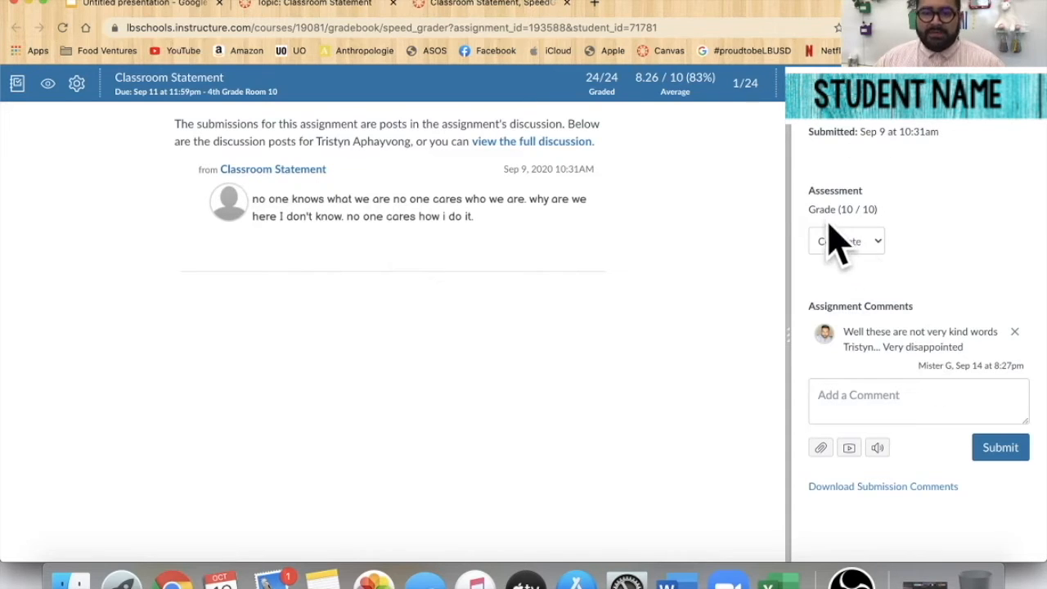
left_click(880, 249)
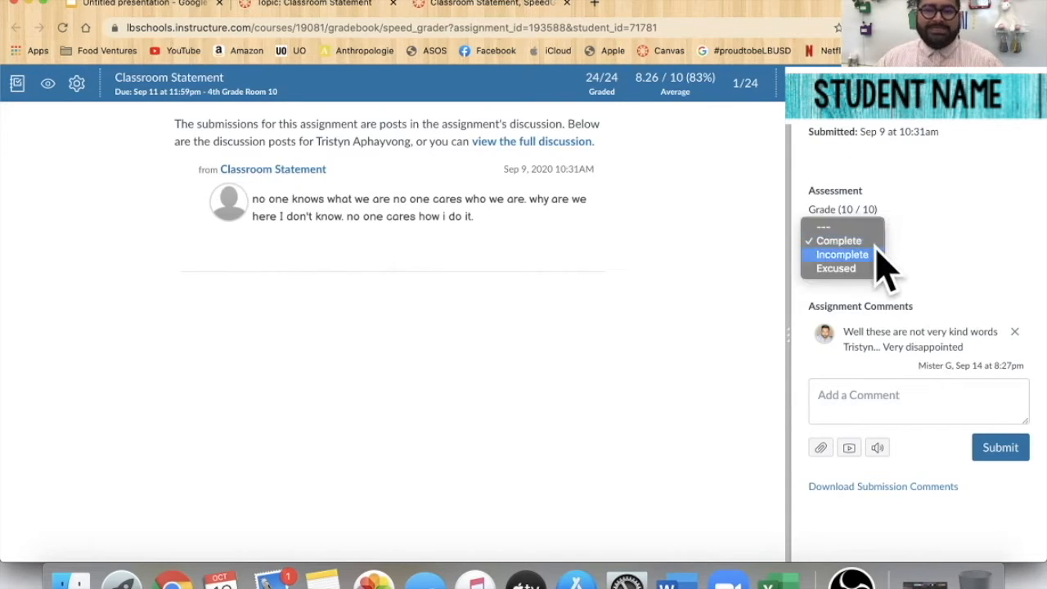
left_click(977, 273)
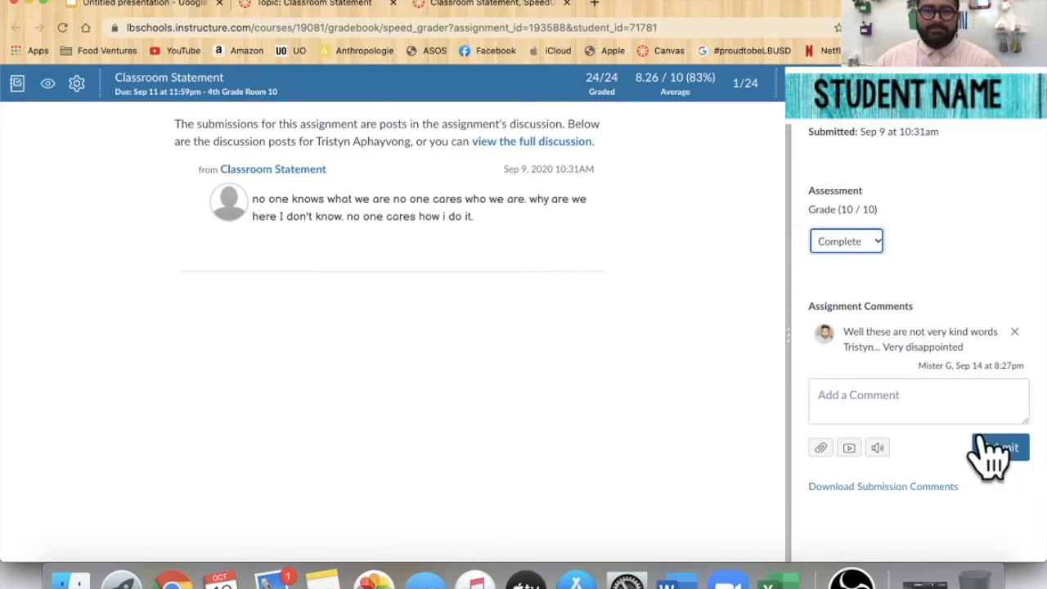
Review the Classroom Statement entries of the second, third and fourth students, and close SpeedGrader
left_click(1035, 124)
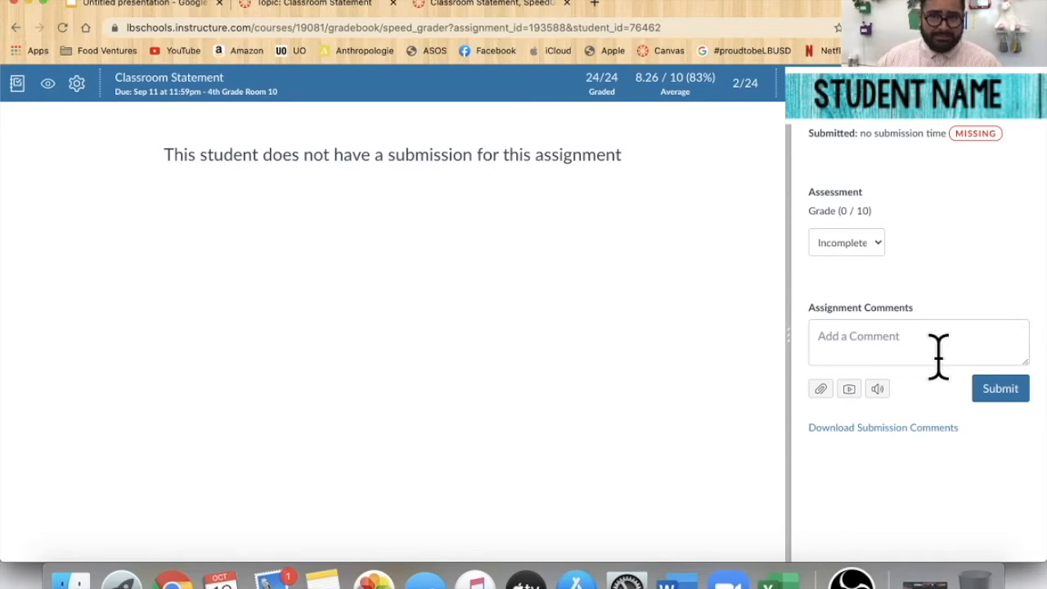
left_click(1026, 85)
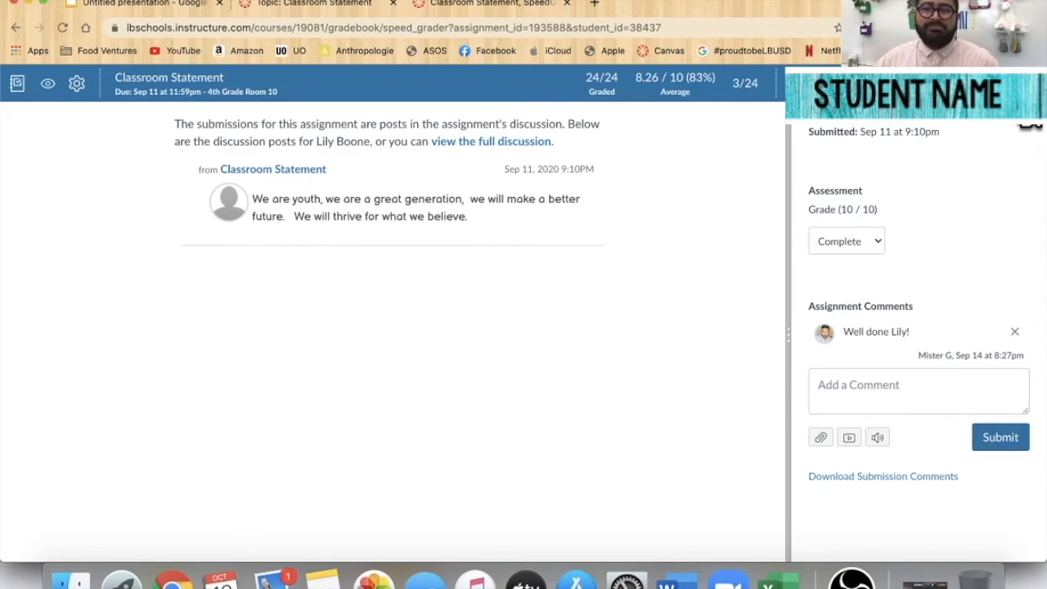
left_click(1028, 126)
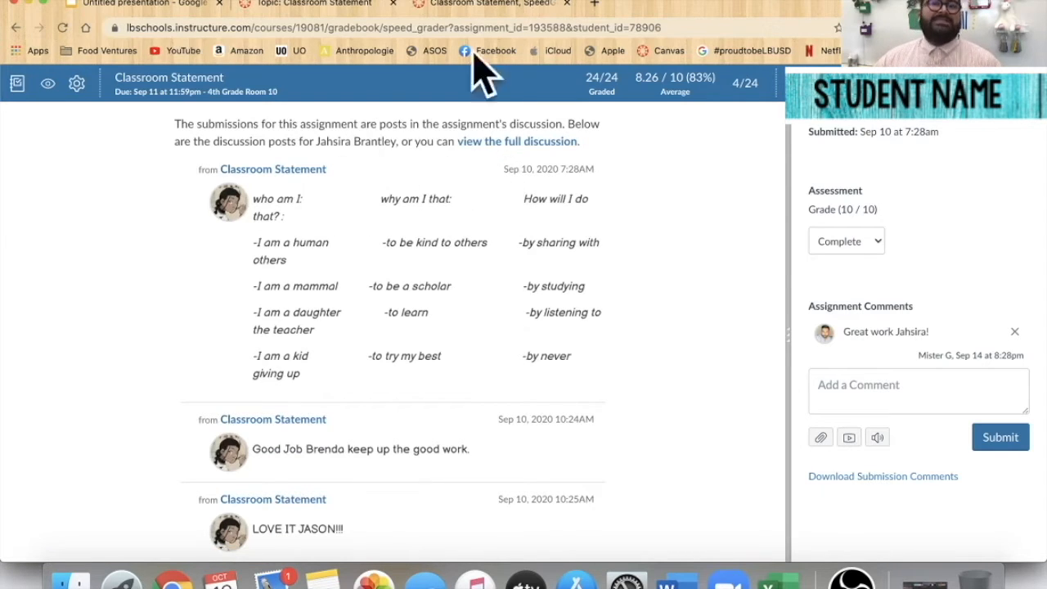
left_click(566, 4)
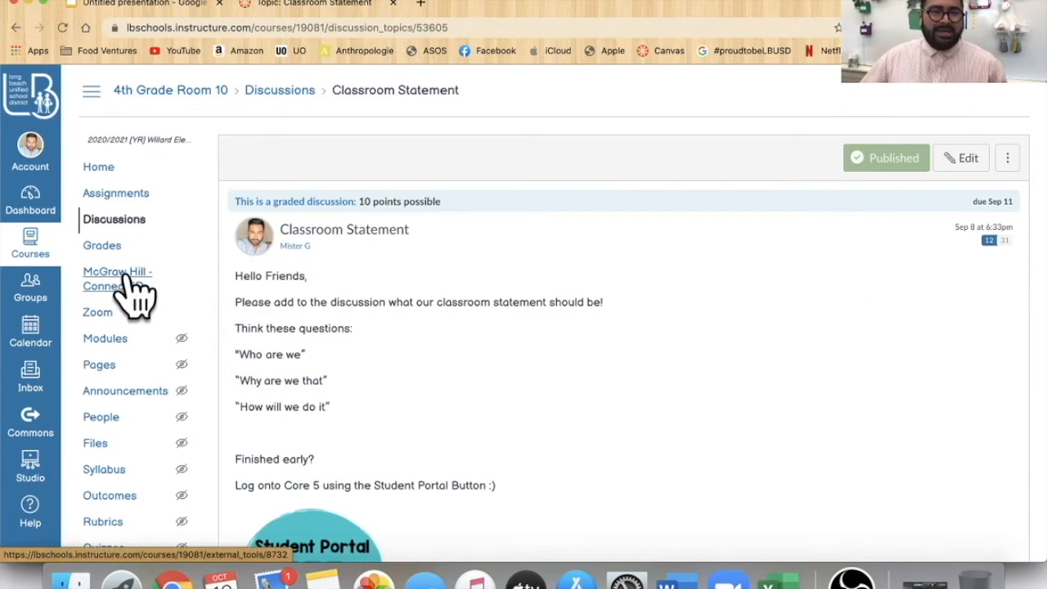
From the course gradebook, open the Monday 10.12 assignment in SpeedGrader and advance to the second student
left_click(100, 247)
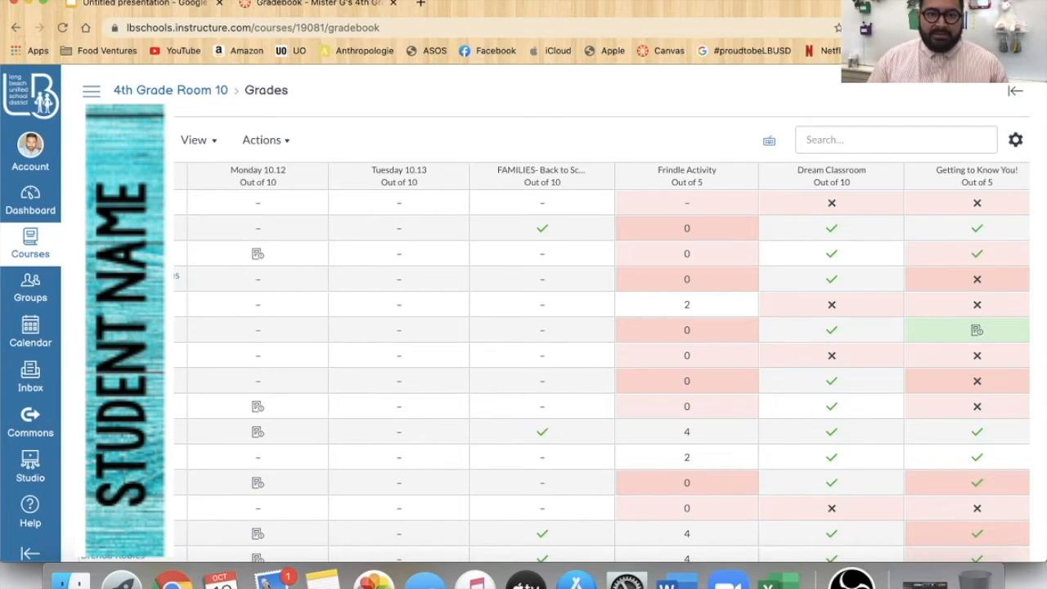
left_click(273, 174)
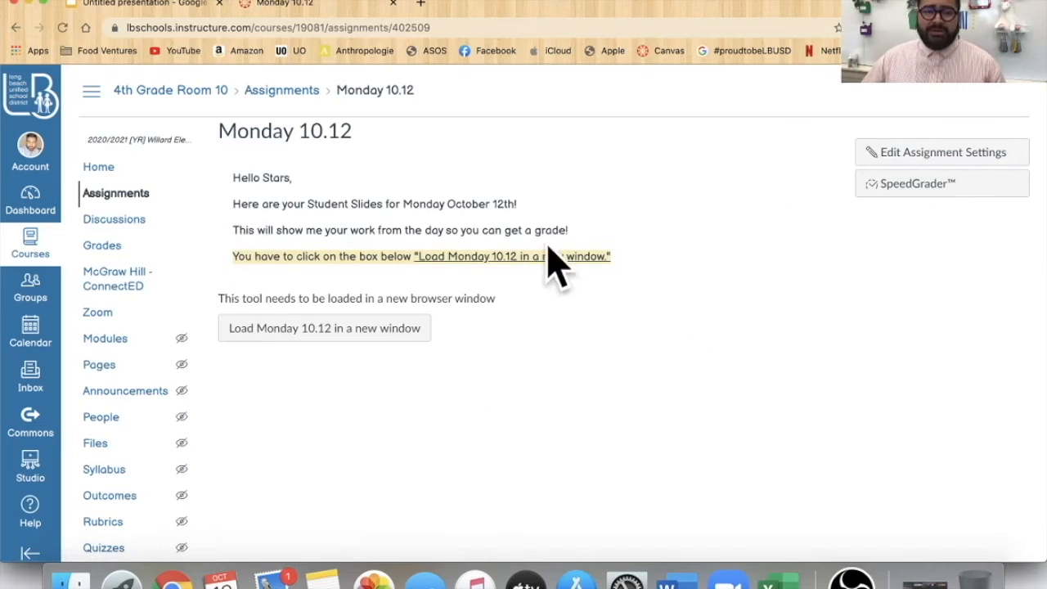
left_click(908, 194)
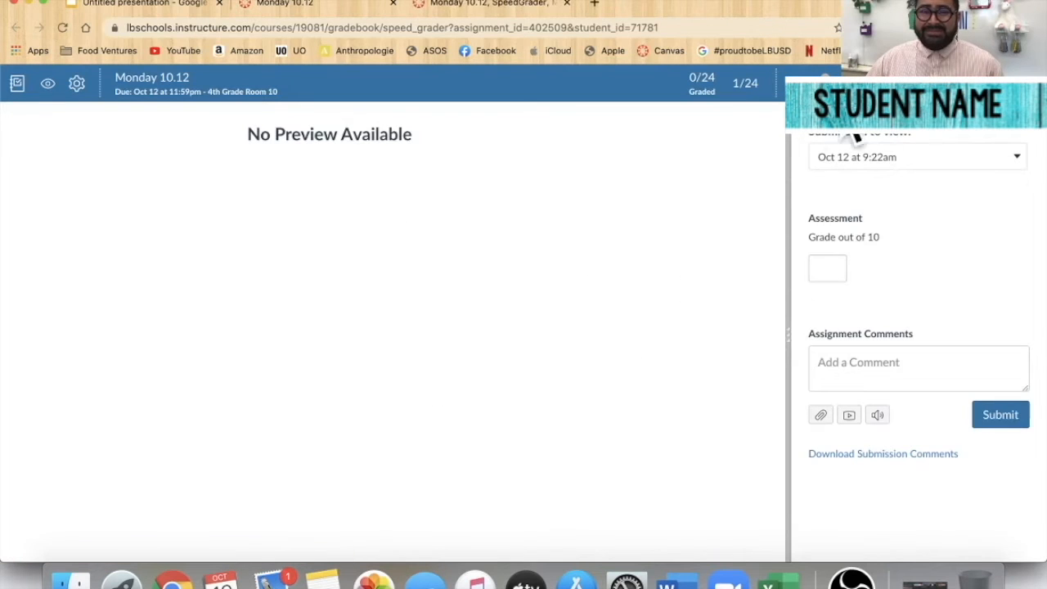
left_click(1028, 83)
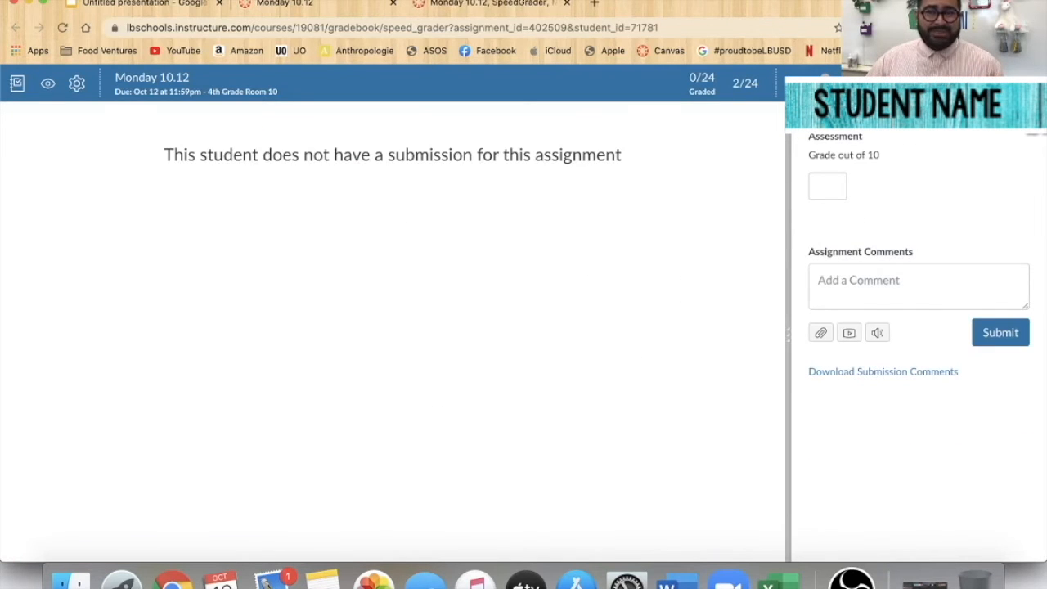
Page through the Monday 10.12 submissions in SpeedGrader up to the eighth student, and close SpeedGrader
left_click(1028, 84)
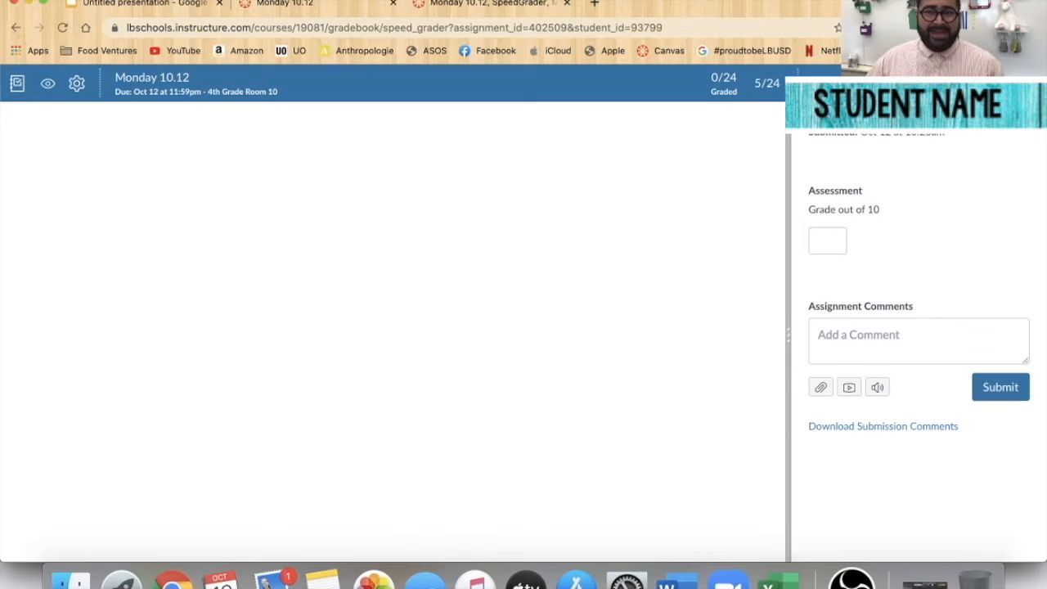
left_click(1028, 83)
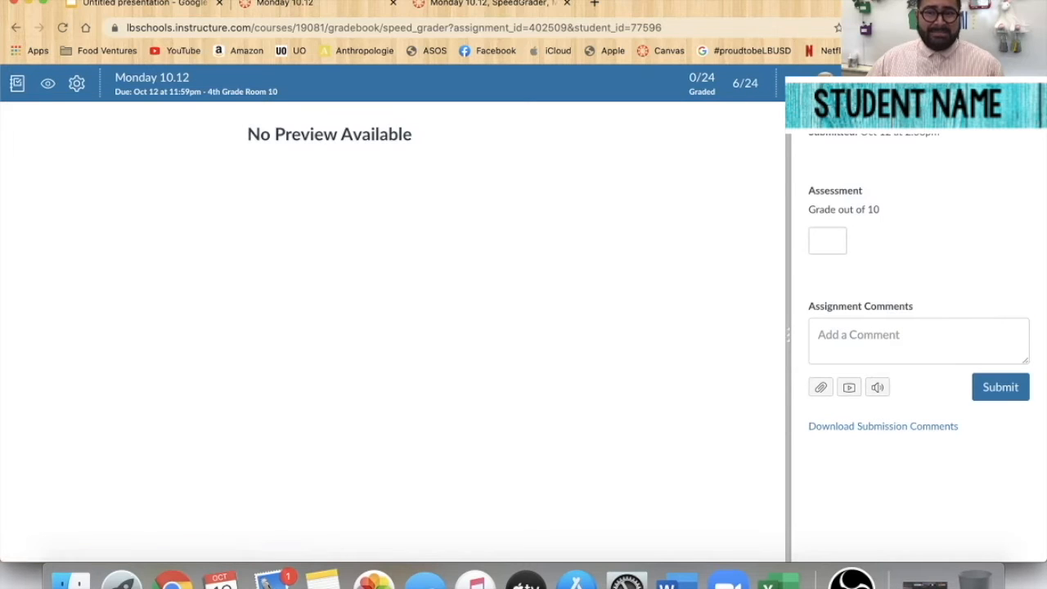
left_click(1028, 83)
left_click(1028, 83)
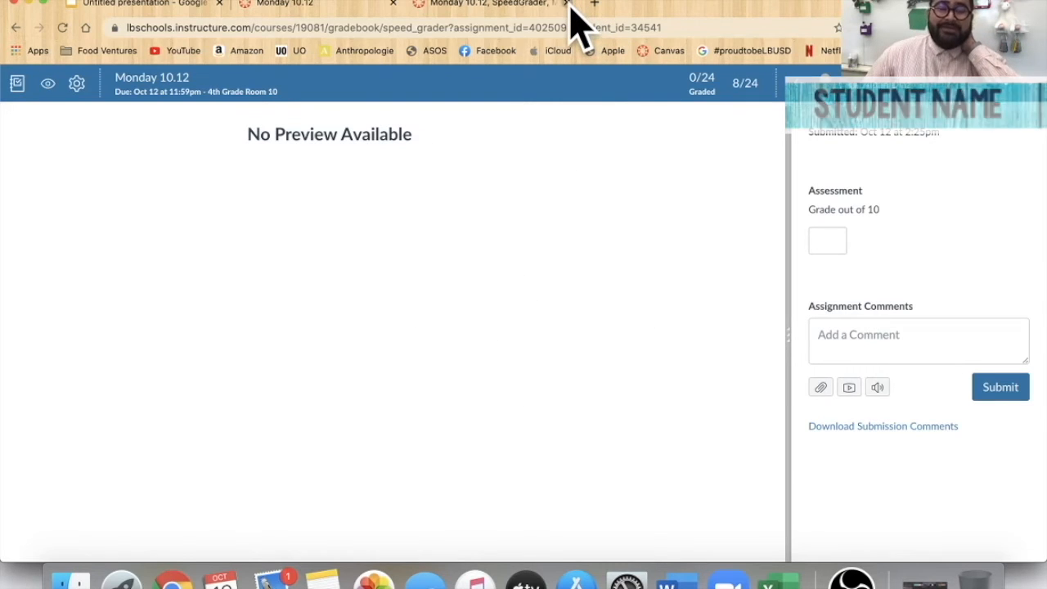
left_click(568, 4)
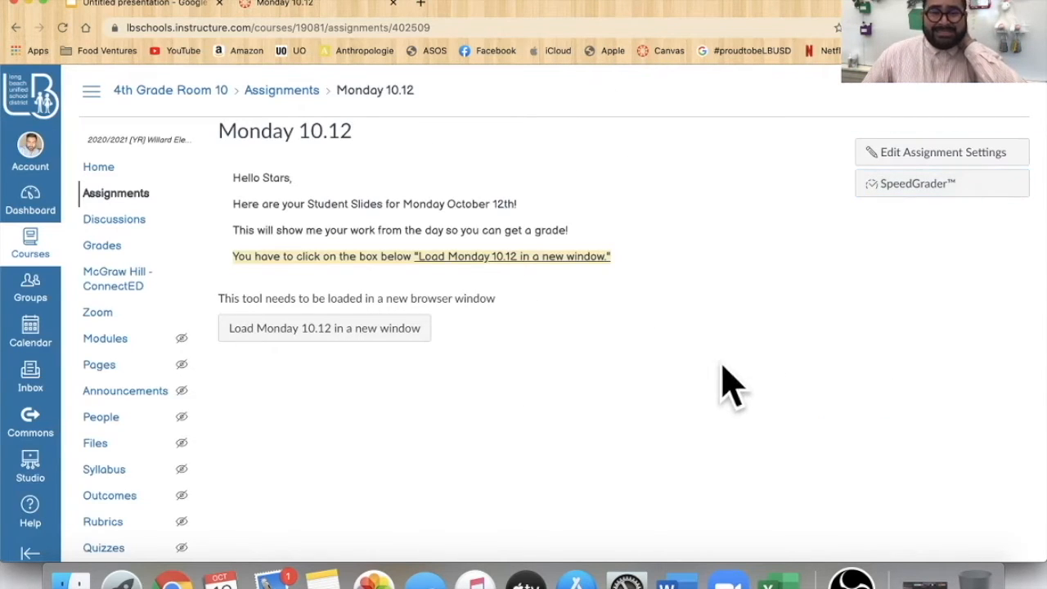
Load the Monday 10.12 assignment in a new window and look over its list of student submissions and their statuses
left_click(319, 337)
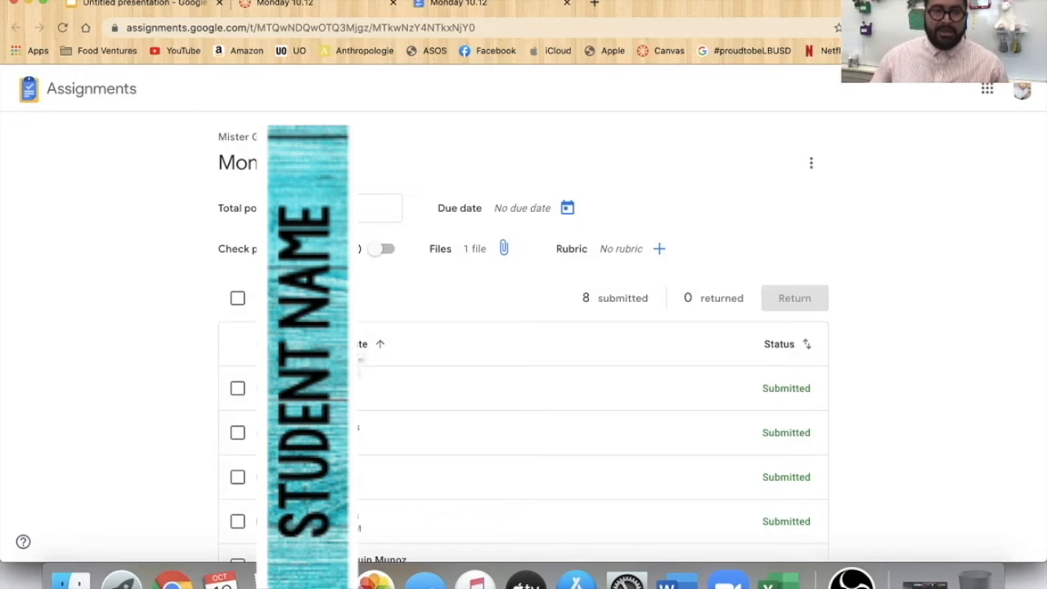
scroll(377, 378, "down", 5)
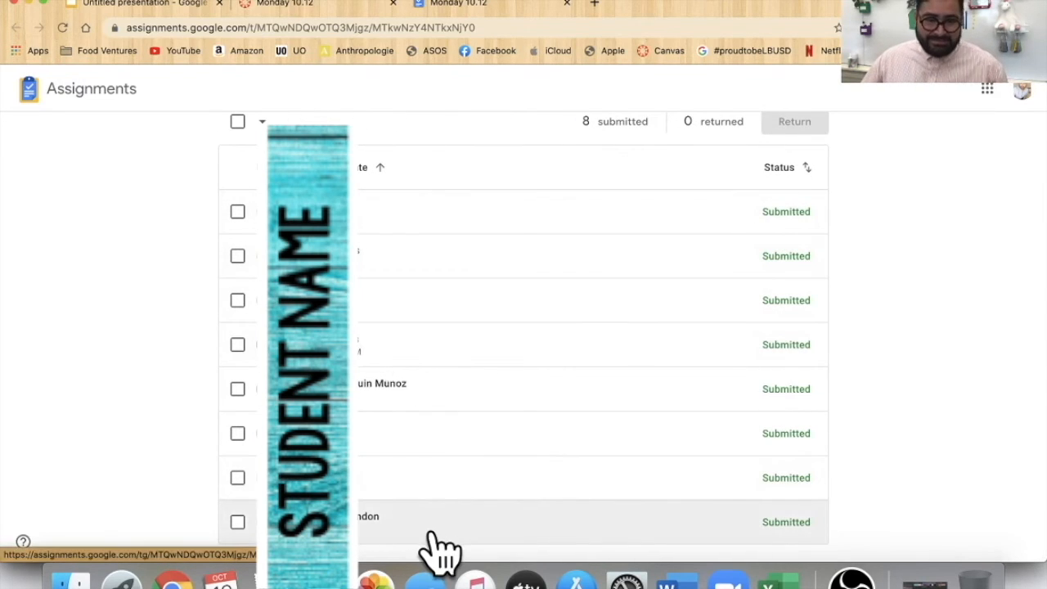
scroll(432, 551, "up", 5)
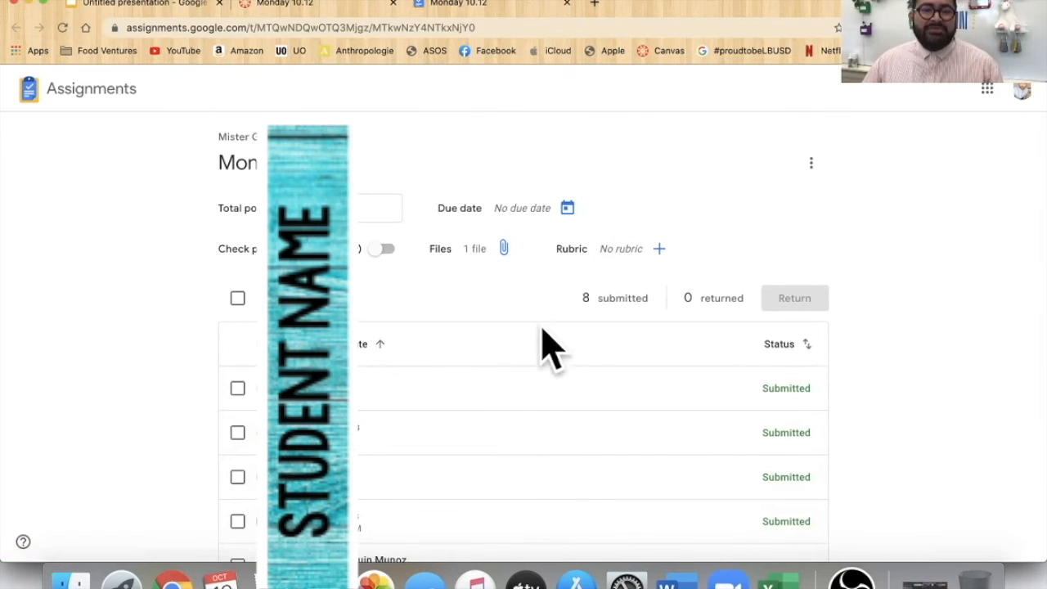
scroll(508, 393, "down", 2)
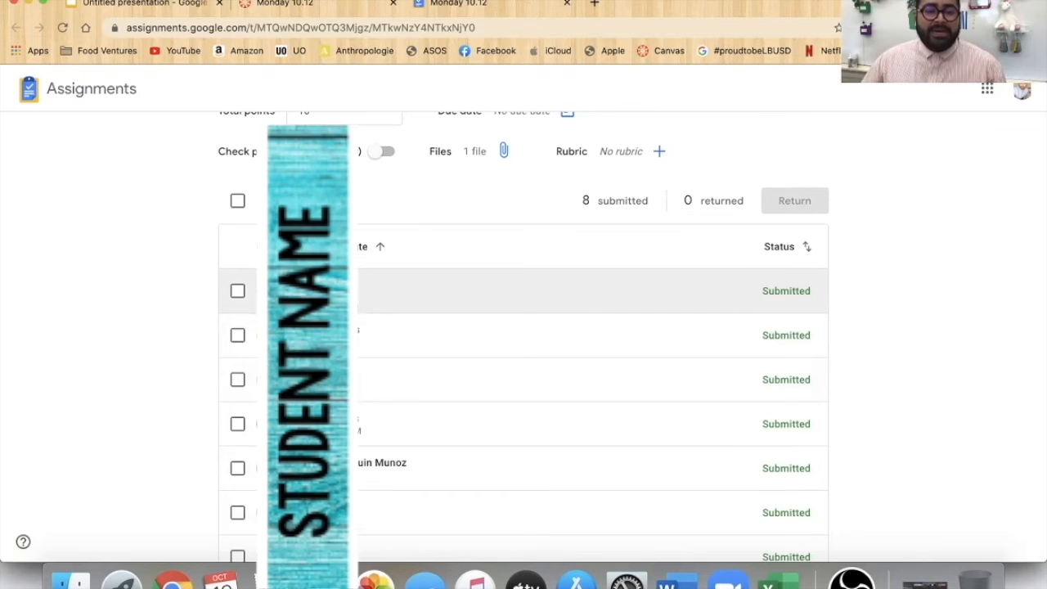
Open the first student's Monday 10.12 submission and review slides 2 and 3, ending on the Grammar nouns versus adjectives slide
left_click(339, 304)
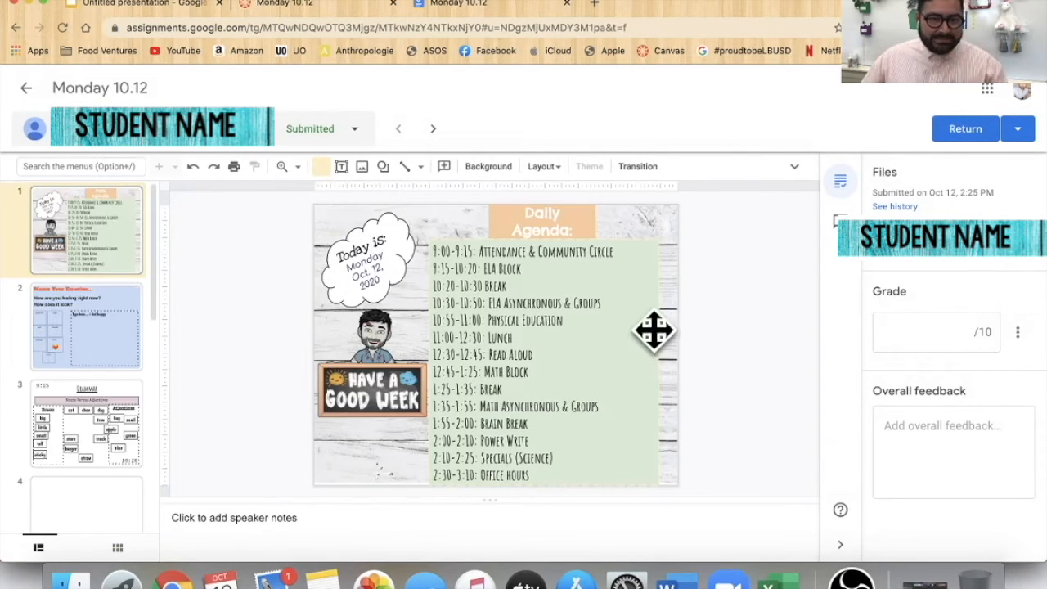
left_click(70, 344)
left_click(82, 421)
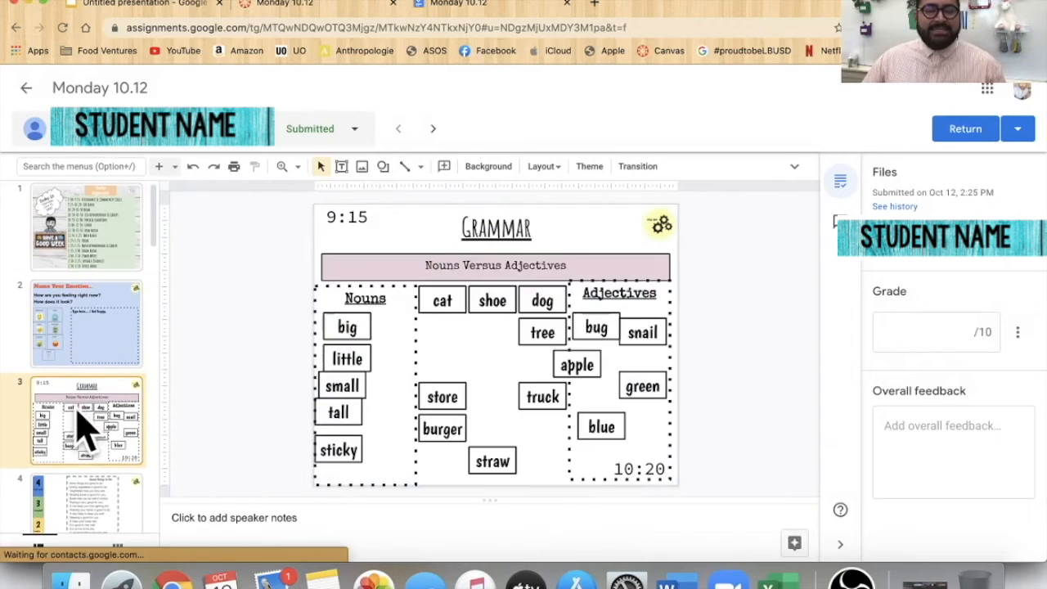